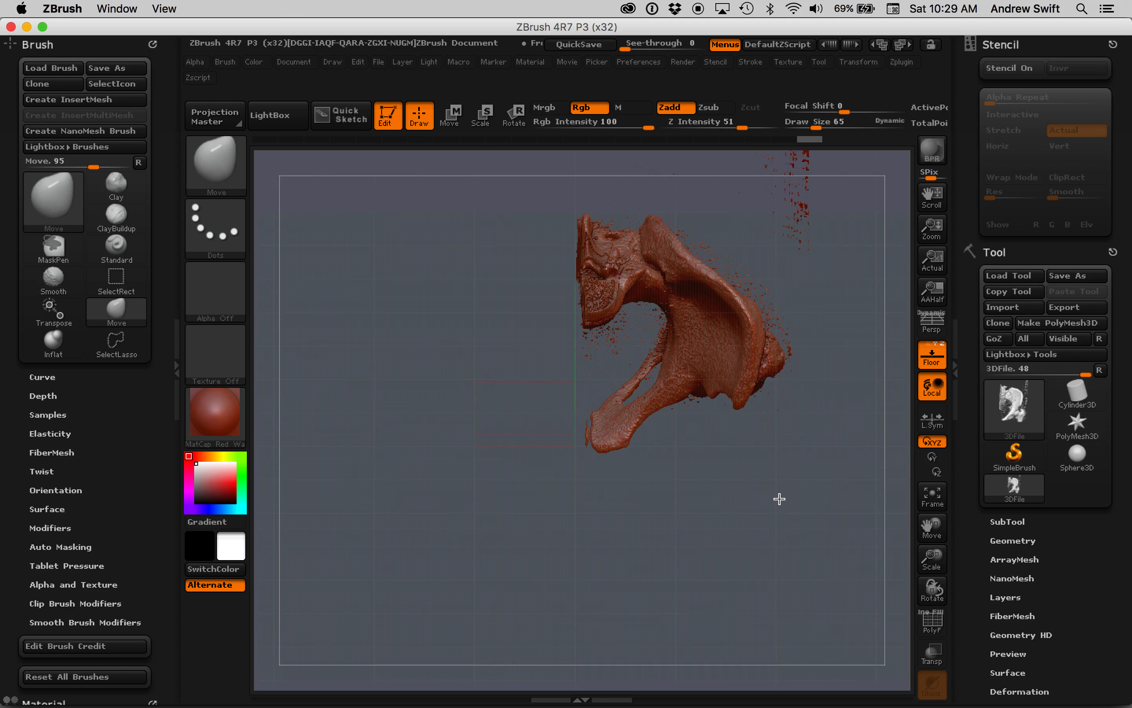
Rotate the half pelvis slightly around a vertical transpose line laid along its cut midline edge so that edge runs upright
{"action": "key", "text": "shift"}
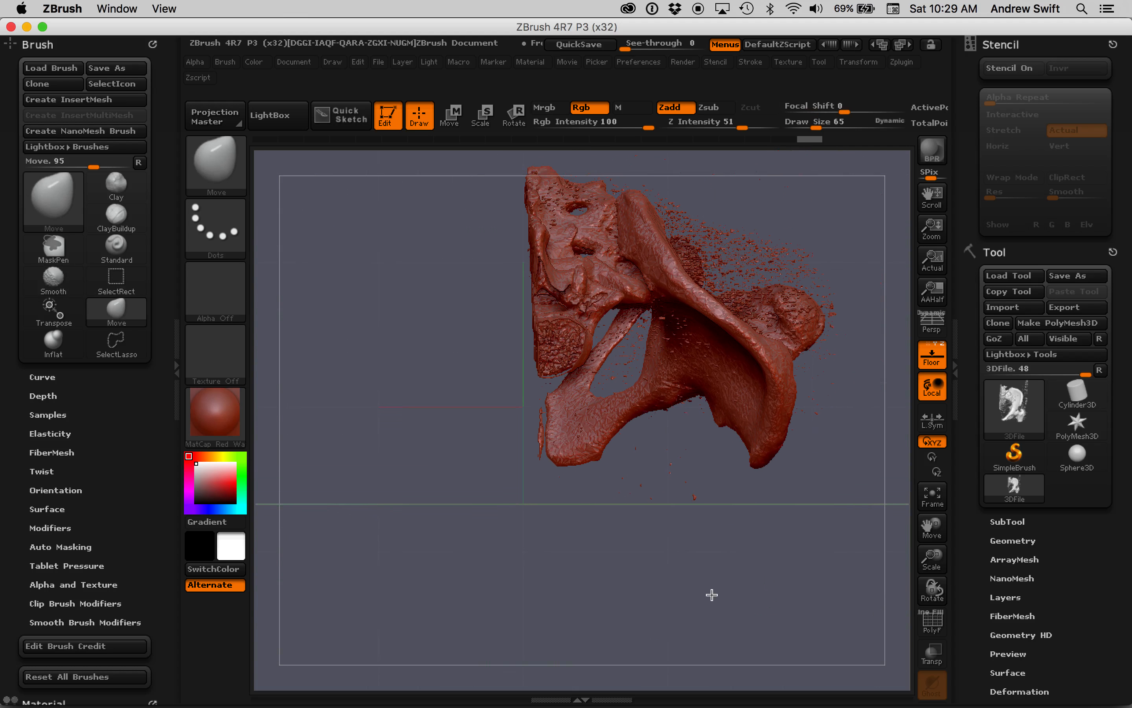
{"action": "key", "text": "r"}
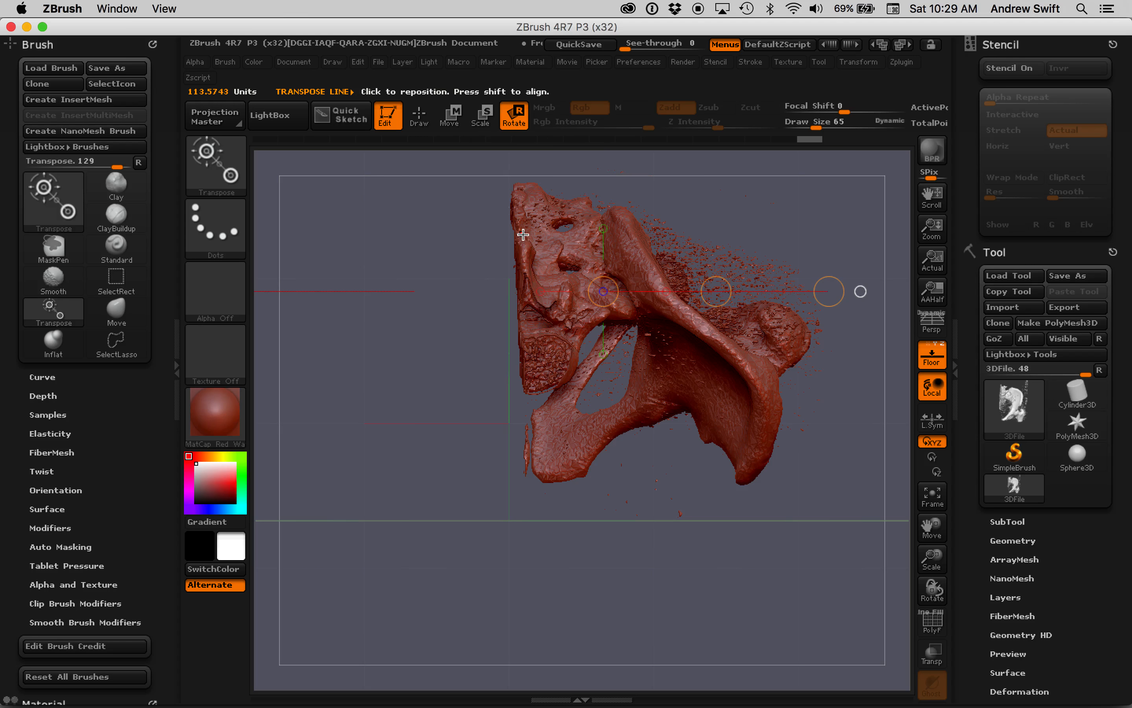
{"action": "left_click_drag", "start_coordinate": [519, 192], "coordinate": [539, 516]}
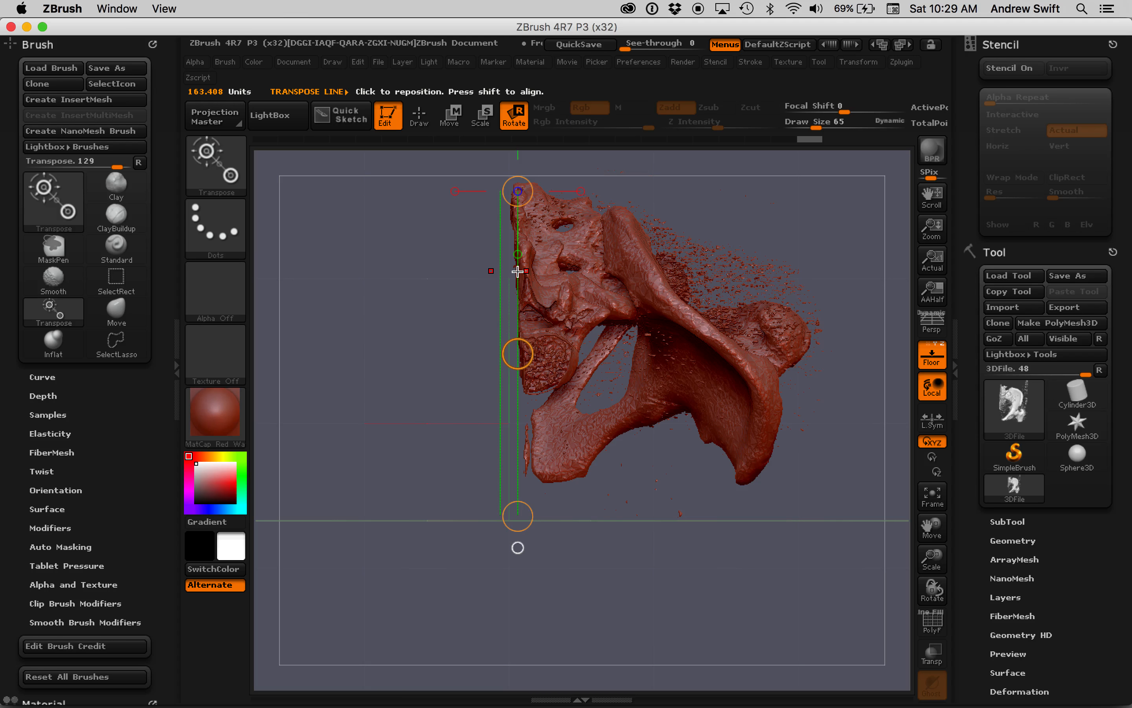
{"action": "left_click_drag", "start_coordinate": [517, 519], "coordinate": [493, 516]}
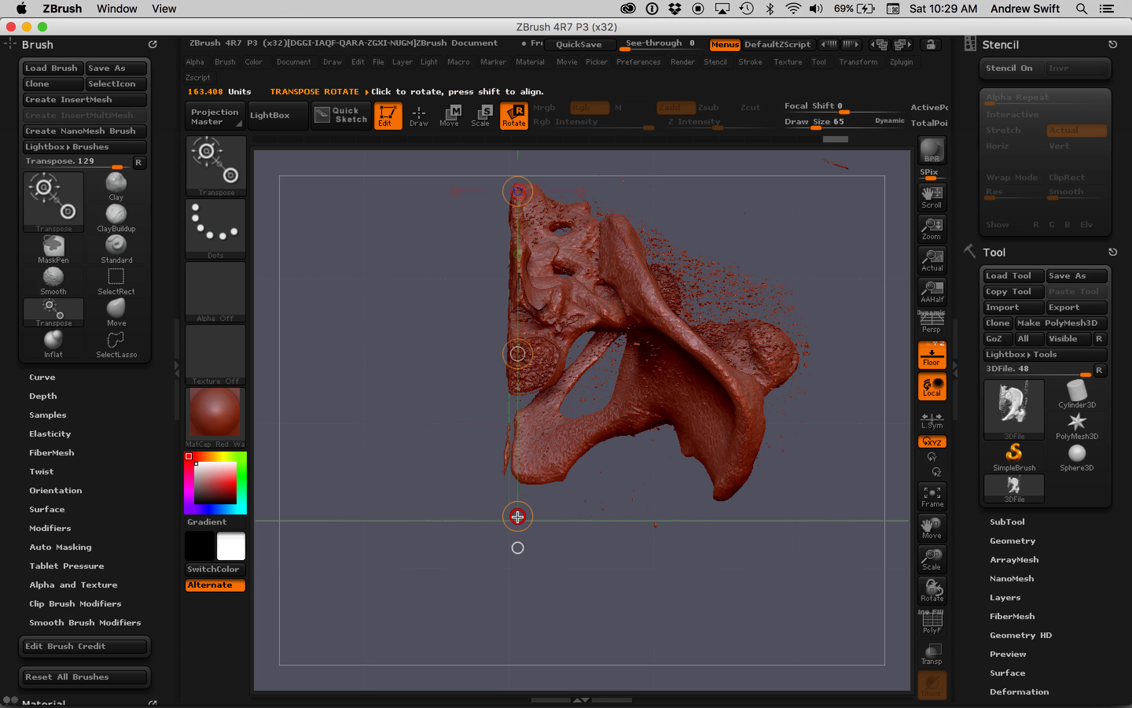
{"action": "left_click_drag", "start_coordinate": [517, 515], "coordinate": [519, 515]}
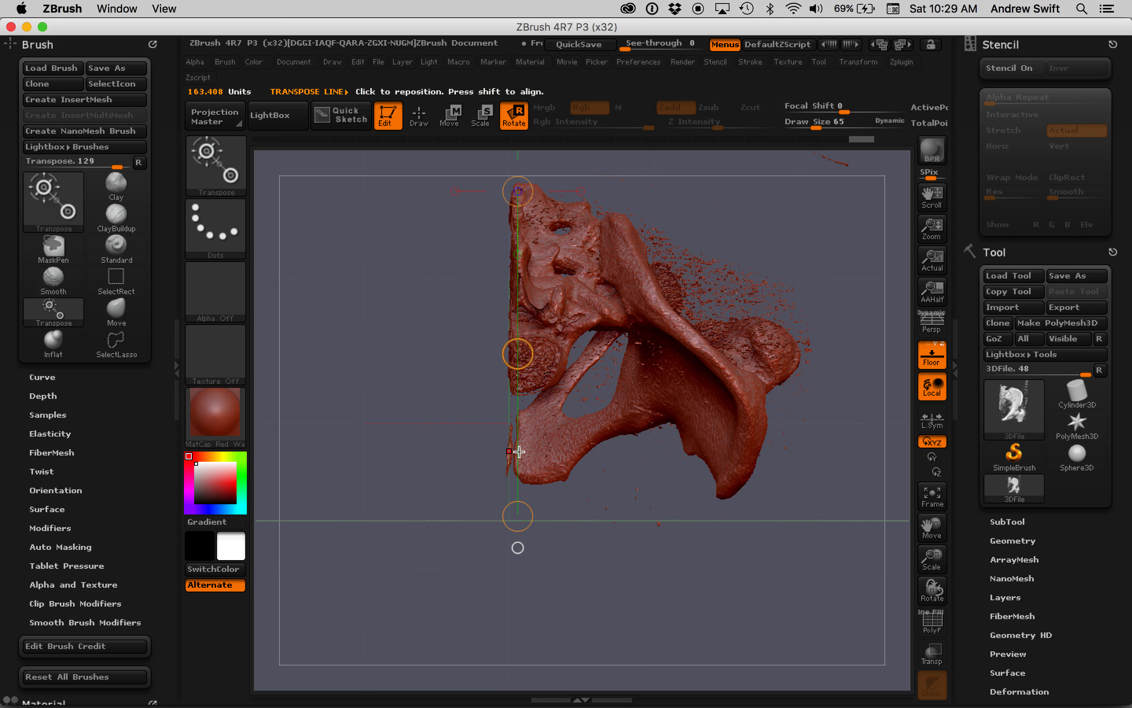
Move the half pelvis slightly sideways along a horizontal transpose line to bring its cut edge to the centre axis
{"action": "key", "text": "w"}
{"action": "left_click_drag", "start_coordinate": [544, 346], "coordinate": [355, 344]}
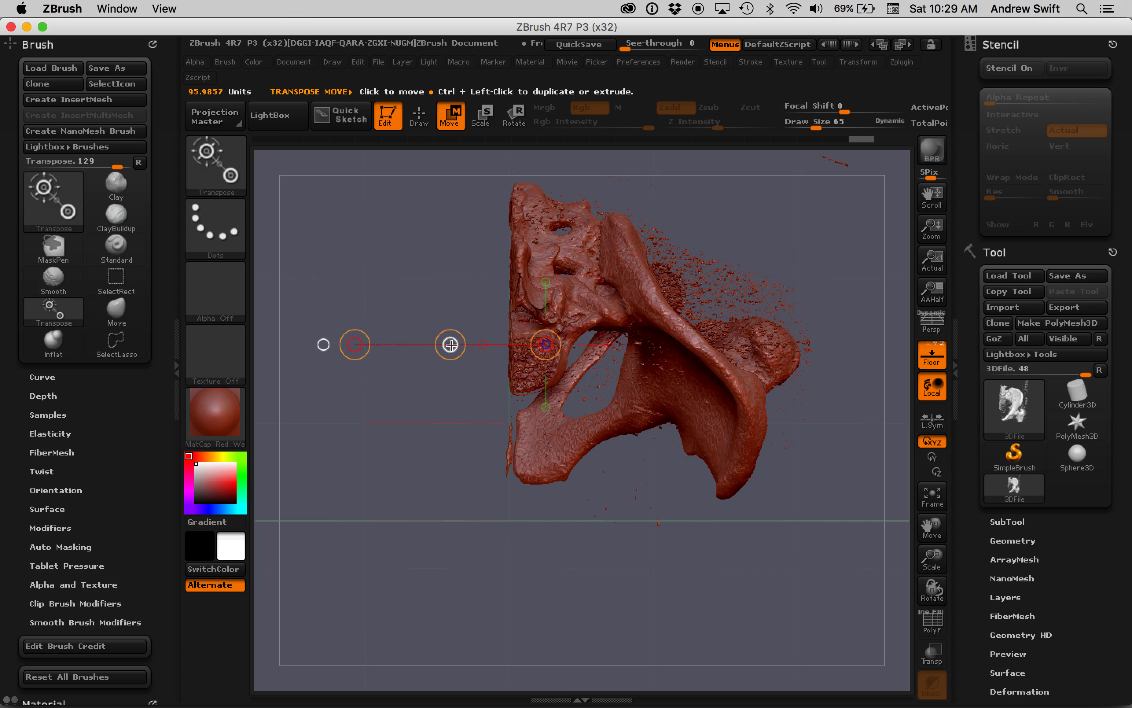
{"action": "left_click_drag", "start_coordinate": [450, 345], "coordinate": [443, 344]}
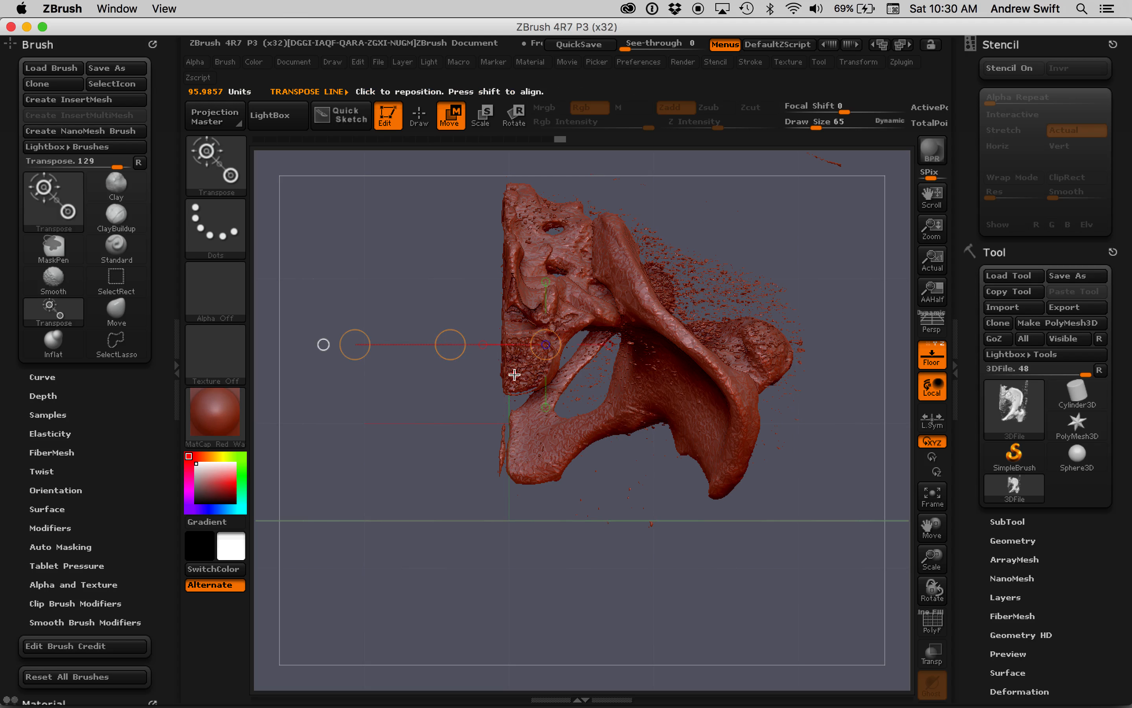
Fine-tune the half pelvis's rotation with a vertical transpose line about 140 units long down its cut edge
{"action": "key", "text": "r"}
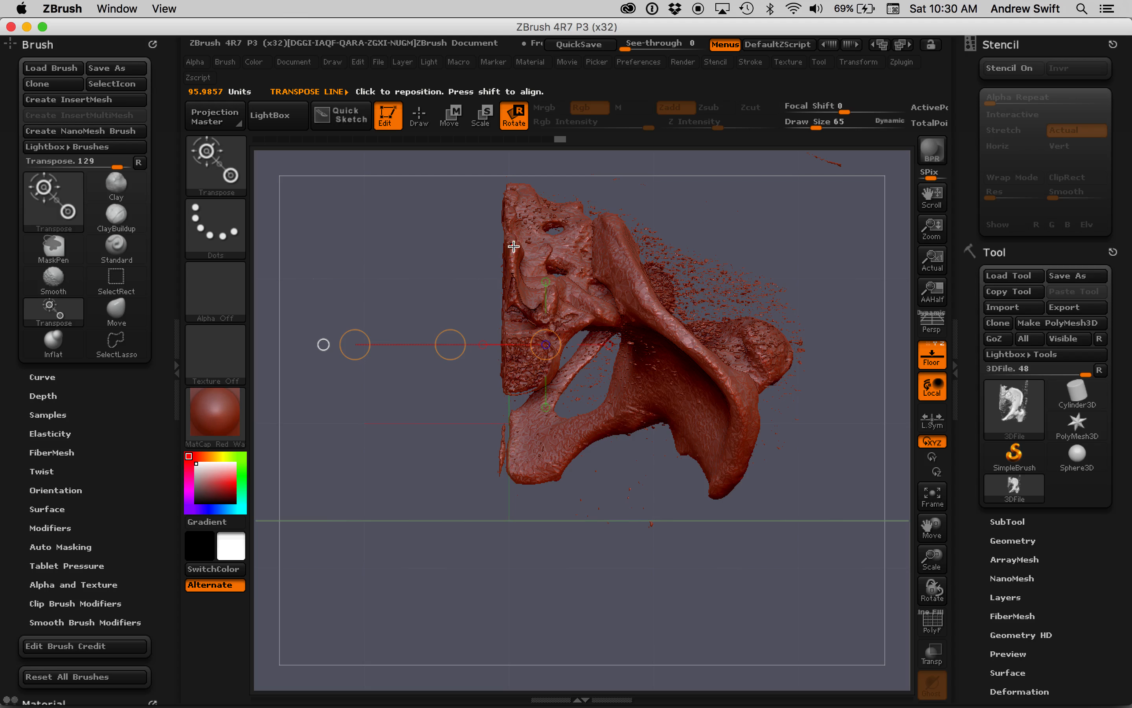
{"action": "left_click_drag", "start_coordinate": [510, 198], "coordinate": [511, 473]}
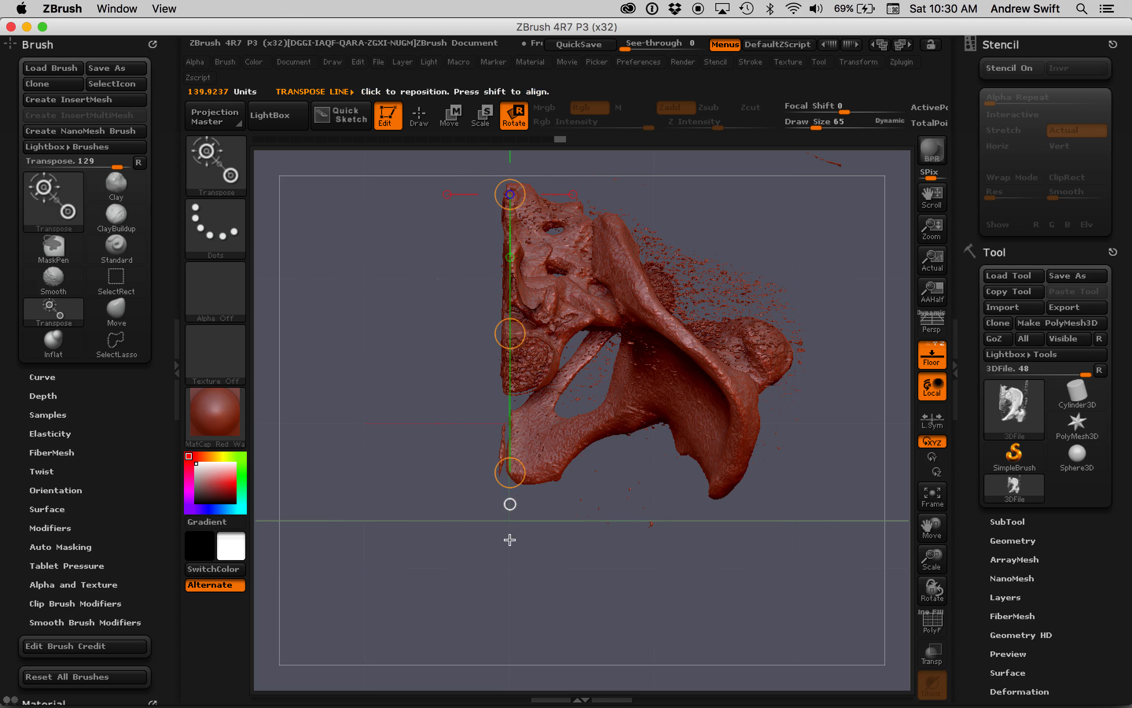
{"action": "left_click_drag", "start_coordinate": [507, 476], "coordinate": [513, 474]}
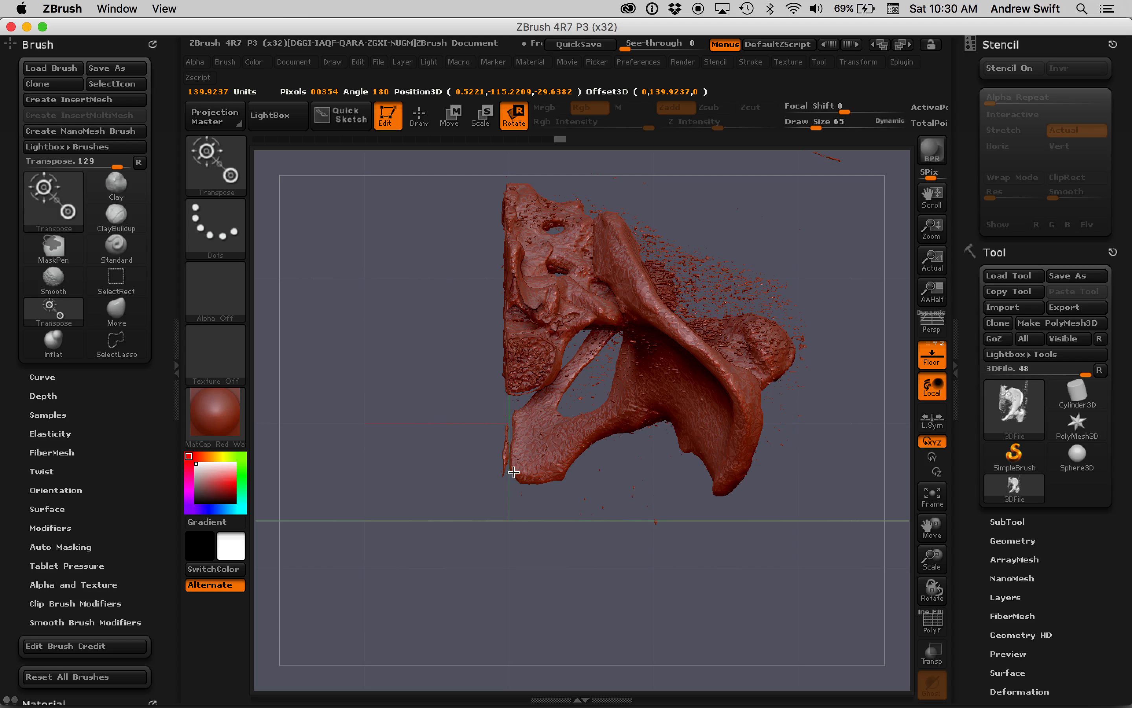
{"action": "left_click_drag", "start_coordinate": [514, 472], "coordinate": [513, 473]}
Nudge the half pelvis sideways toward the centre axis using a horizontal transpose line about 38 units long
{"action": "key", "text": "w"}
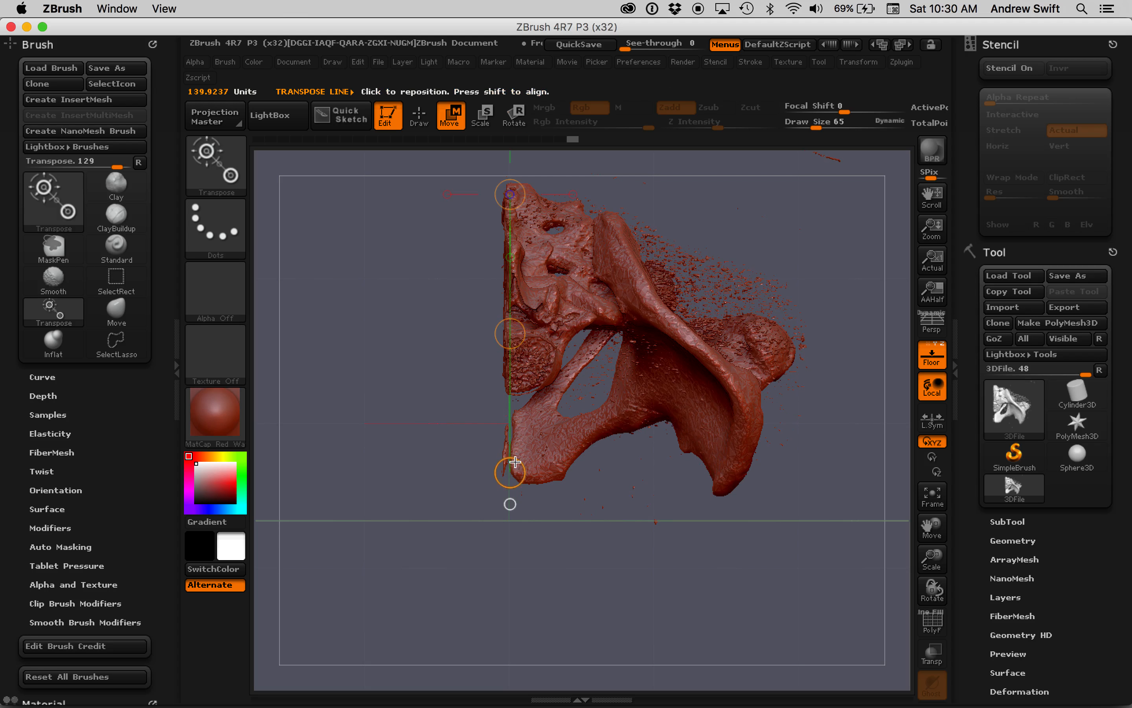
{"action": "left_click_drag", "start_coordinate": [645, 204], "coordinate": [647, 276], "text": "alt"}
{"action": "left_click_drag", "start_coordinate": [379, 191], "coordinate": [391, 359], "text": "alt"}
{"action": "mouse_move", "coordinate": [932, 228]}
{"action": "left_mouse_down"}
{"action": "mouse_move", "coordinate": [933, 263]}
{"action": "mouse_move", "coordinate": [932, 236]}
{"action": "left_mouse_up"}
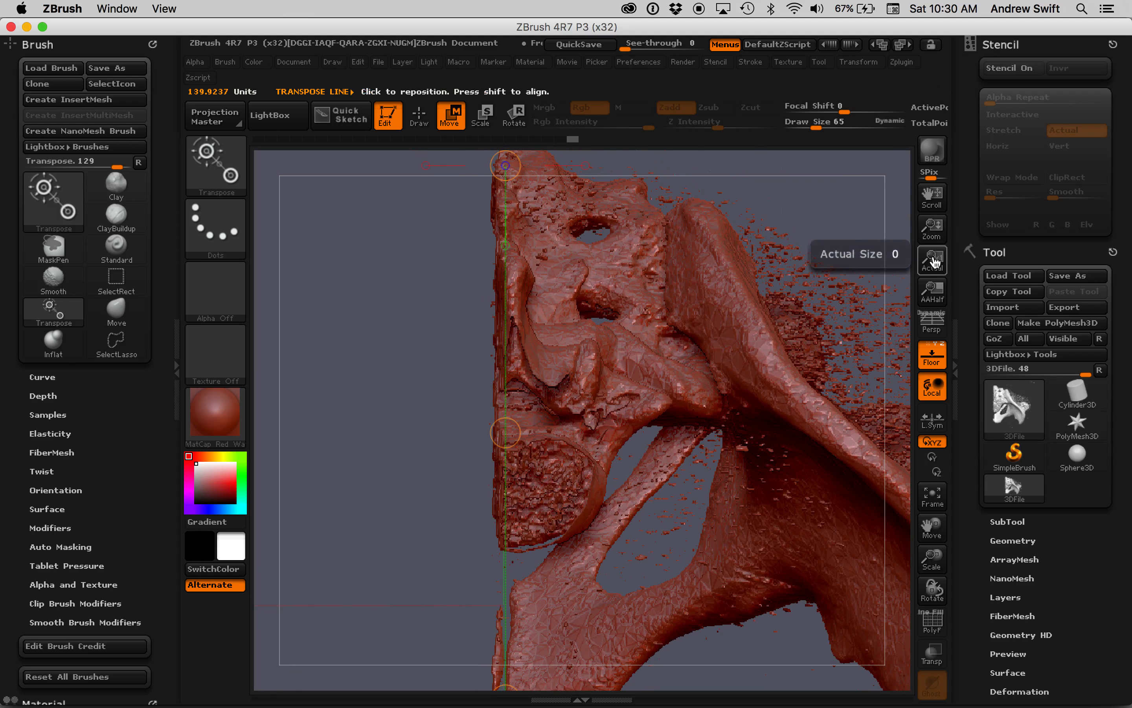
{"action": "key", "text": "ctrl"}
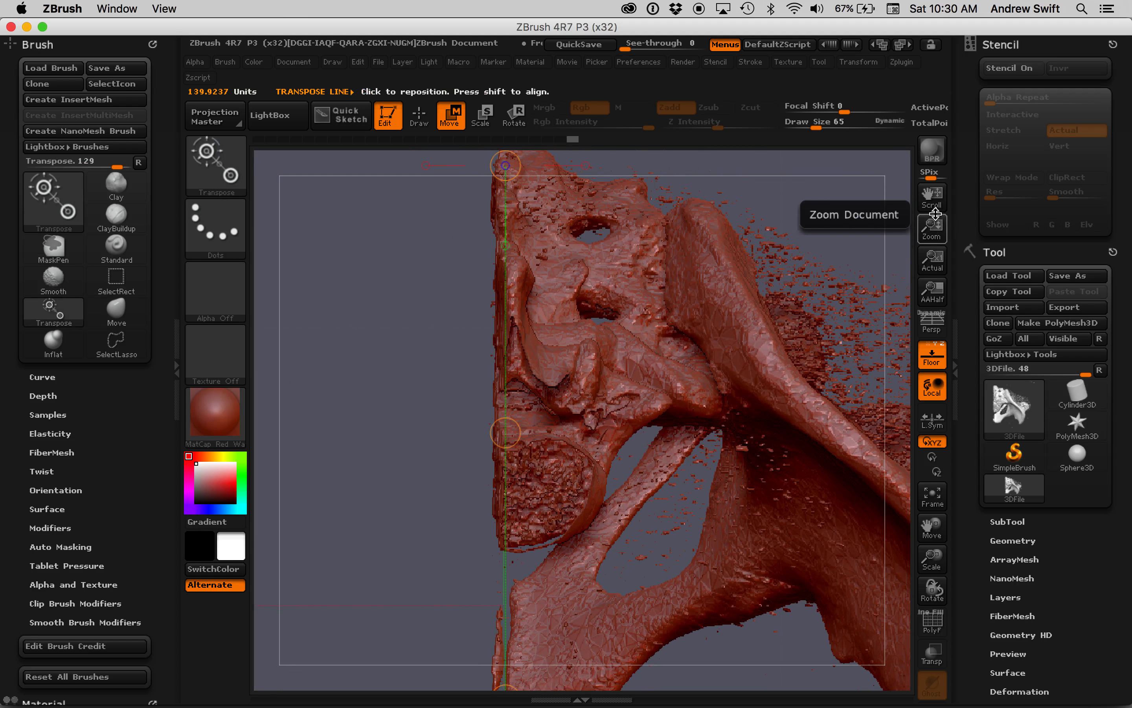
{"action": "left_click", "coordinate": [935, 261]}
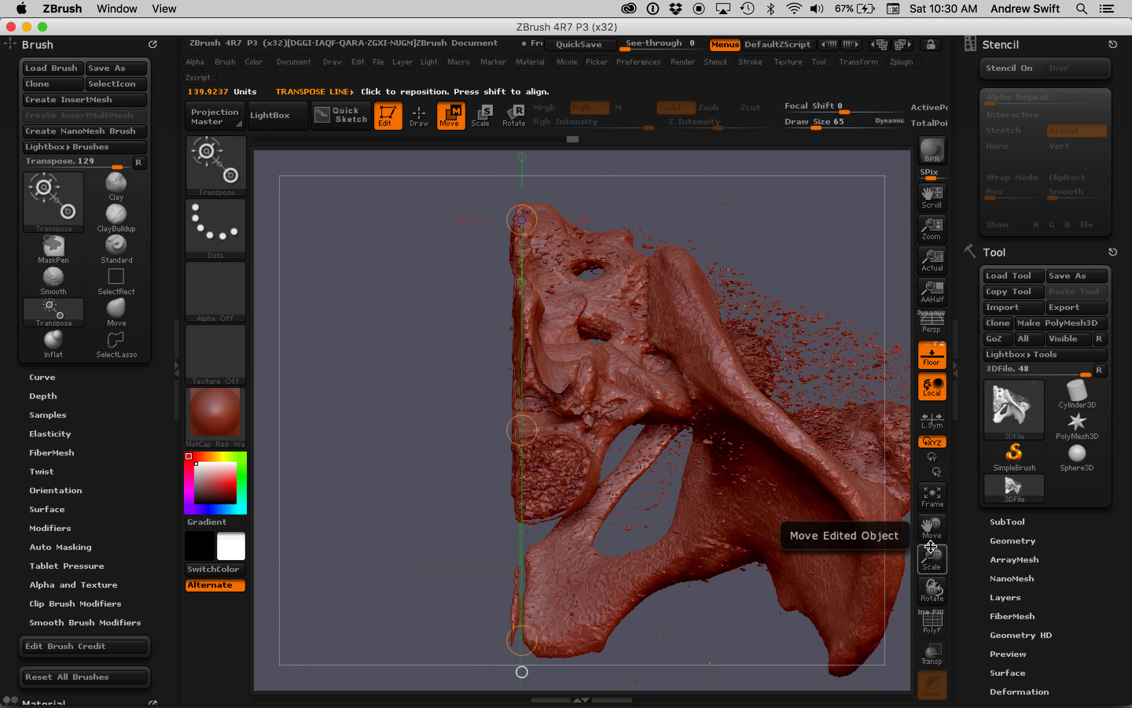
{"action": "left_click_drag", "start_coordinate": [934, 560], "coordinate": [415, 297]}
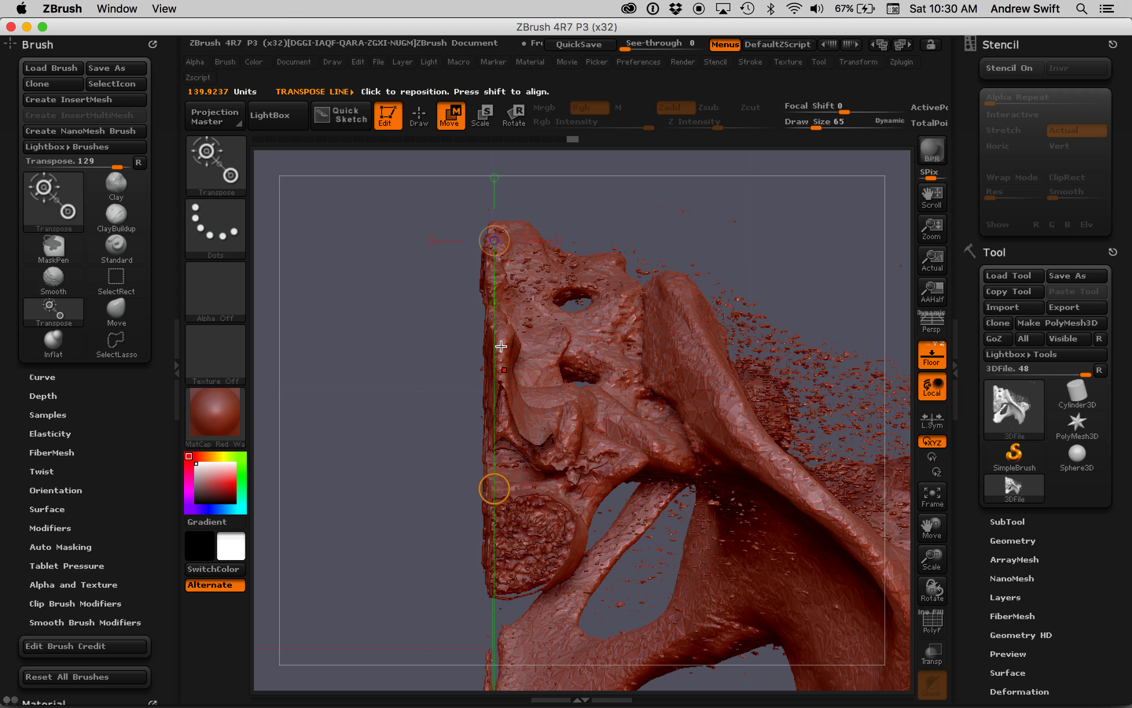
{"action": "mouse_move", "coordinate": [495, 344]}
{"action": "left_mouse_down"}
{"action": "mouse_move", "coordinate": [344, 344]}
{"action": "mouse_move", "coordinate": [495, 337]}
{"action": "mouse_move", "coordinate": [365, 331]}
{"action": "left_mouse_up"}
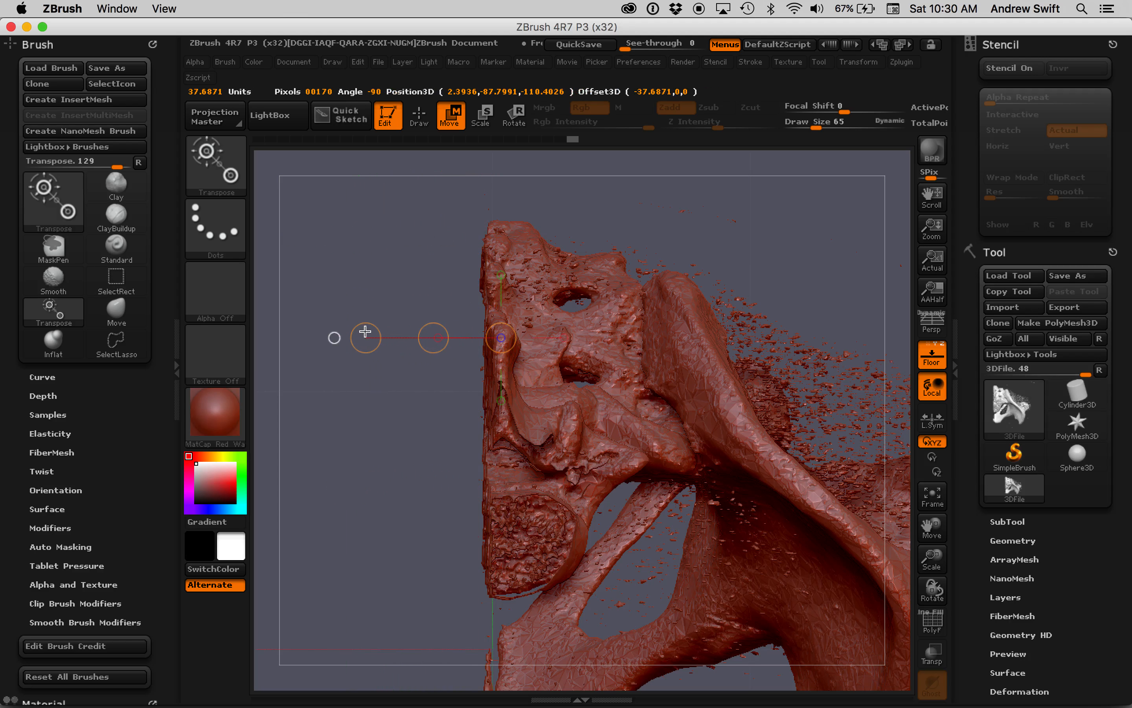
{"action": "left_click_drag", "start_coordinate": [435, 337], "coordinate": [428, 337]}
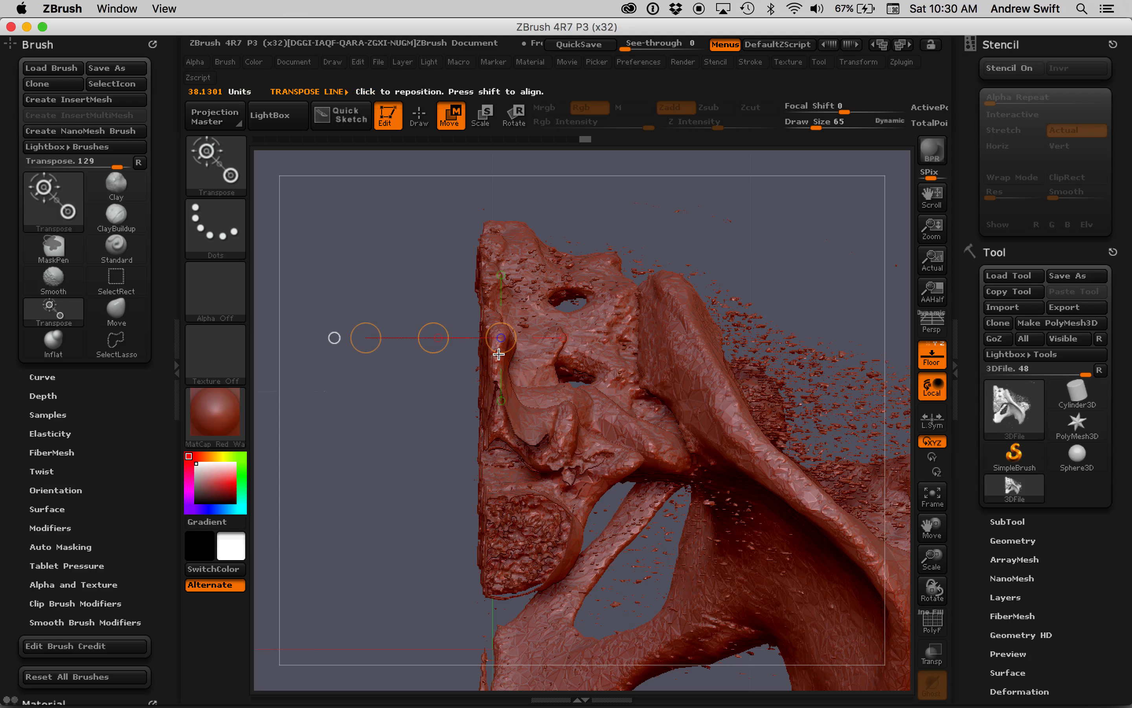
Correct the half pelvis's tilt by rotating it slightly with a vertical transpose line about 103 units long from sacrum to pubis
{"action": "left_click_drag", "start_coordinate": [396, 472], "coordinate": [408, 487]}
{"action": "left_click_drag", "start_coordinate": [457, 604], "coordinate": [456, 550]}
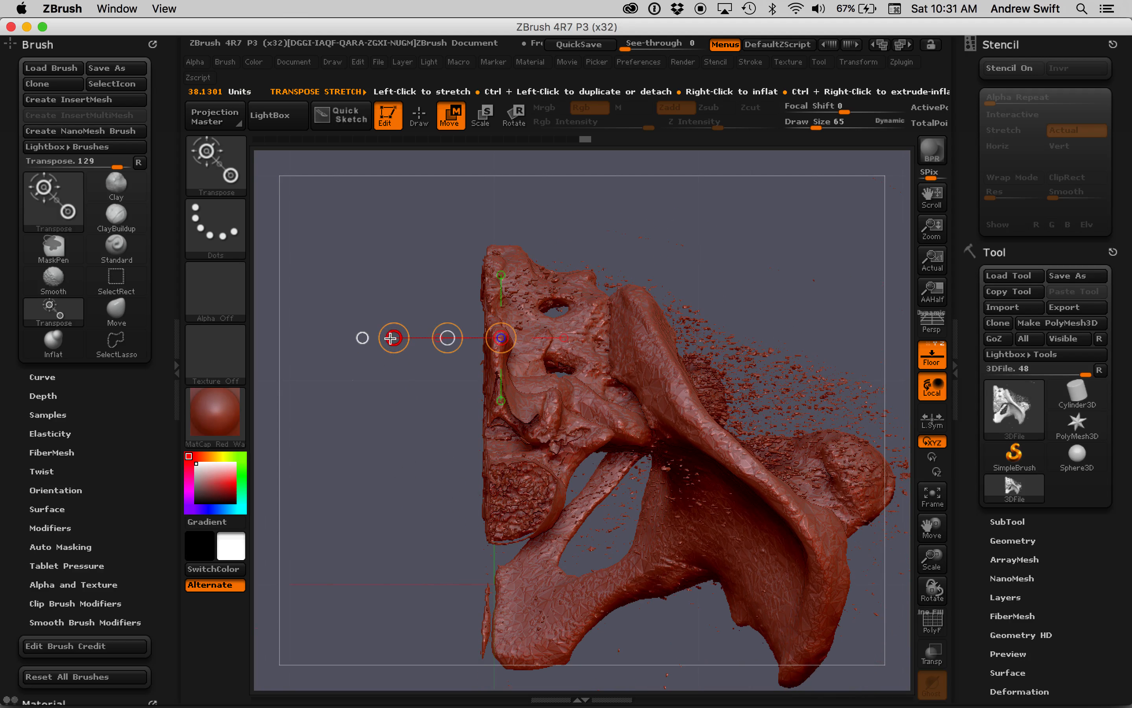
{"action": "left_click_drag", "start_coordinate": [390, 348], "coordinate": [414, 456]}
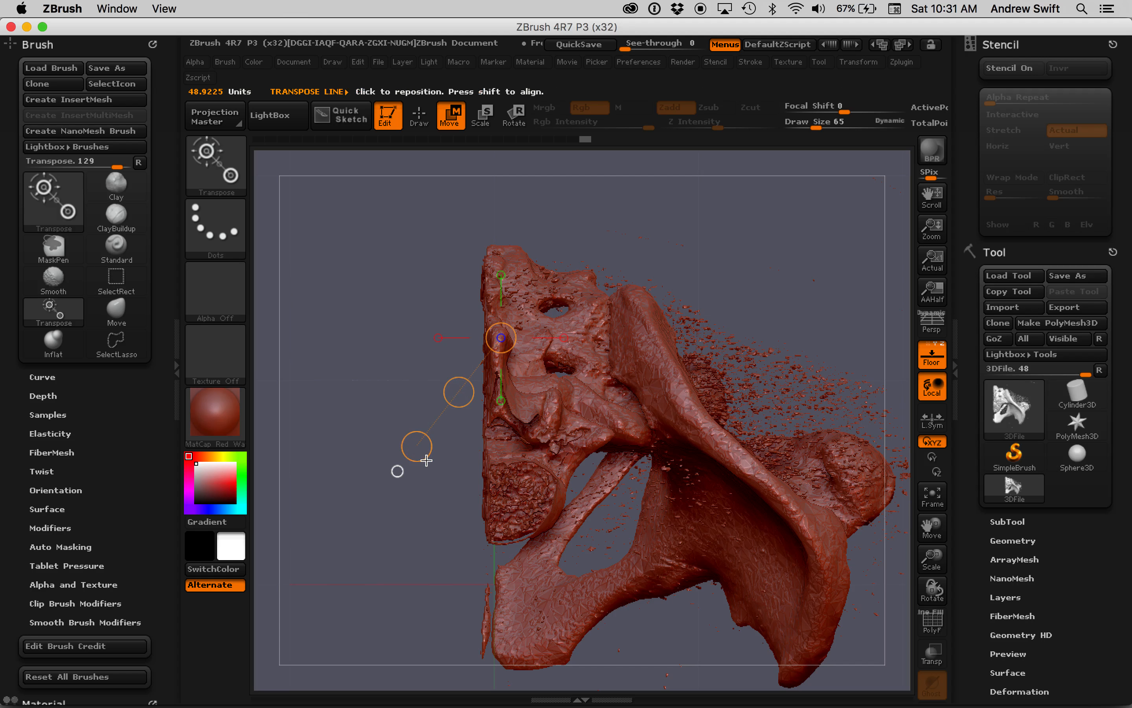
{"action": "mouse_move", "coordinate": [425, 459]}
{"action": "left_mouse_down"}
{"action": "mouse_move", "coordinate": [511, 643]}
{"action": "mouse_move", "coordinate": [503, 630]}
{"action": "left_mouse_up"}
{"action": "key", "text": "super+z"}
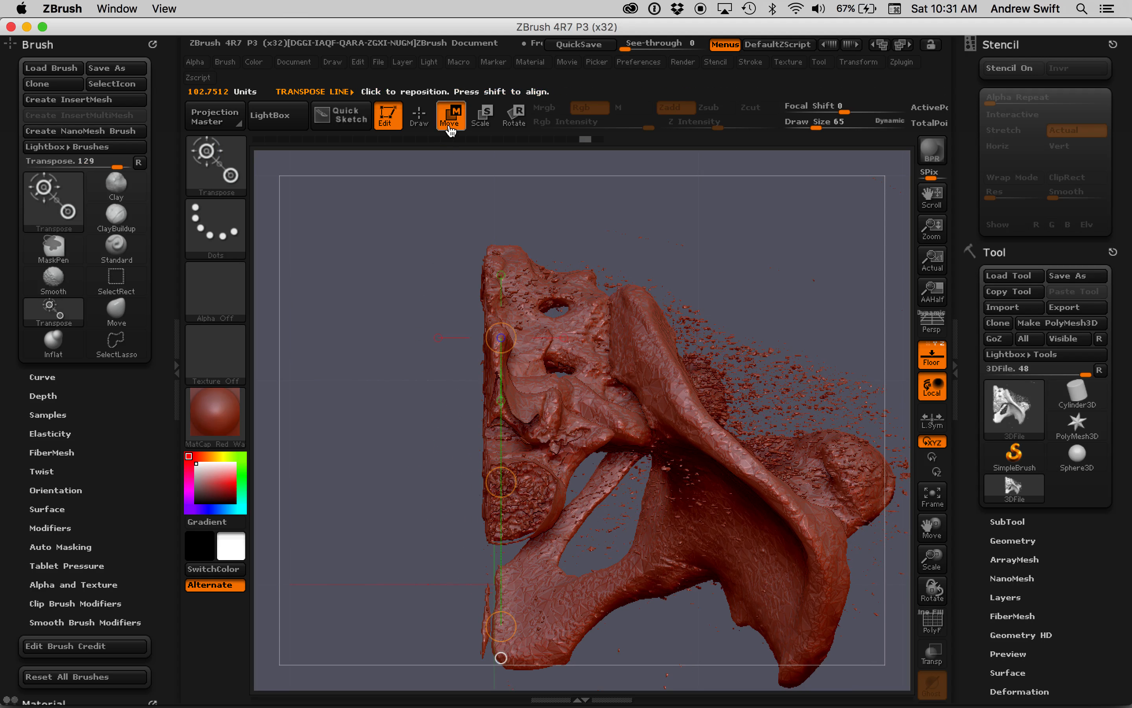
{"action": "left_click", "coordinate": [514, 115]}
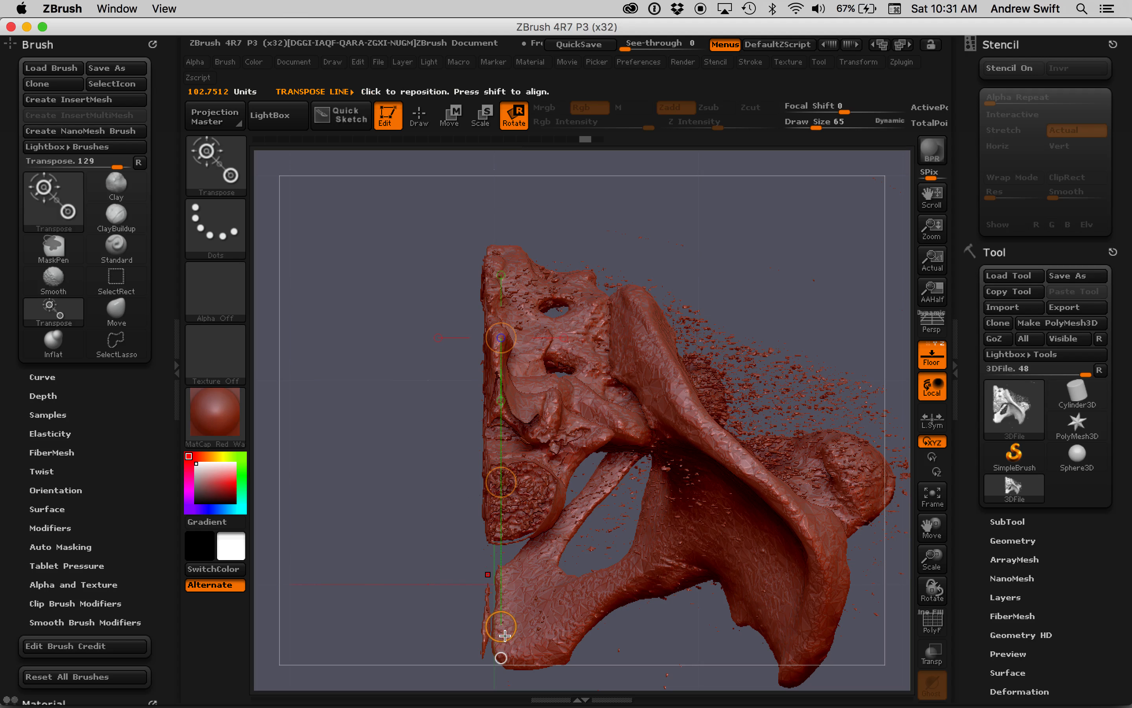
{"action": "left_click_drag", "start_coordinate": [501, 627], "coordinate": [504, 626]}
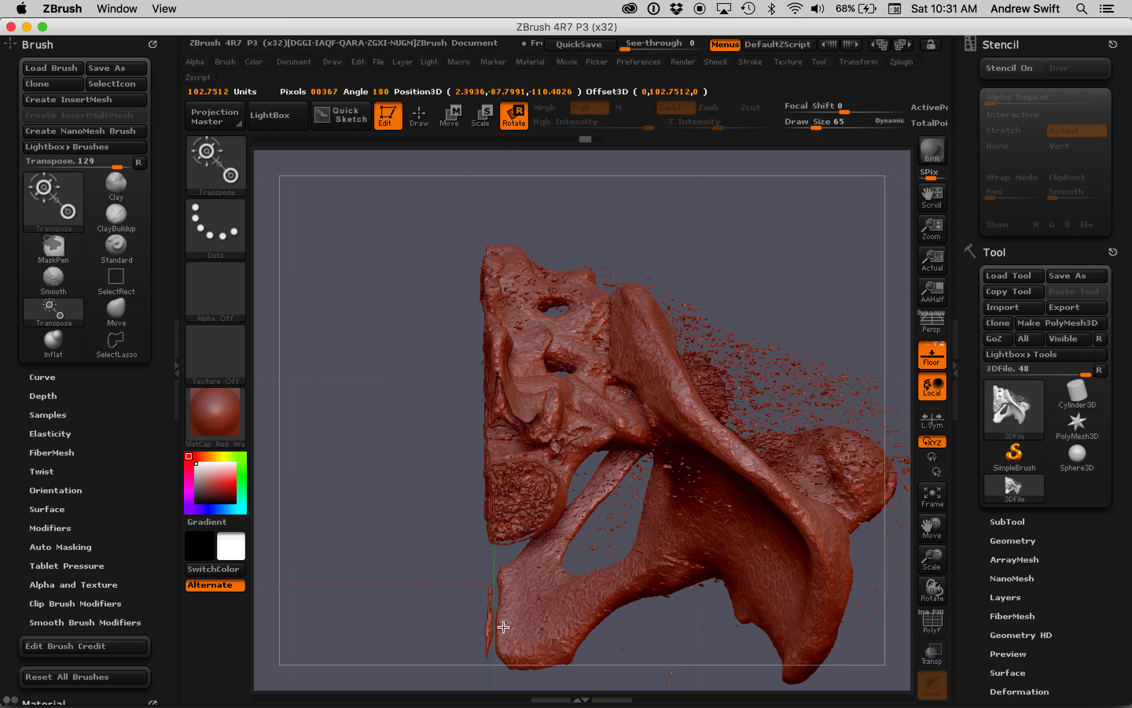
{"action": "left_click_drag", "start_coordinate": [503, 627], "coordinate": [502, 626]}
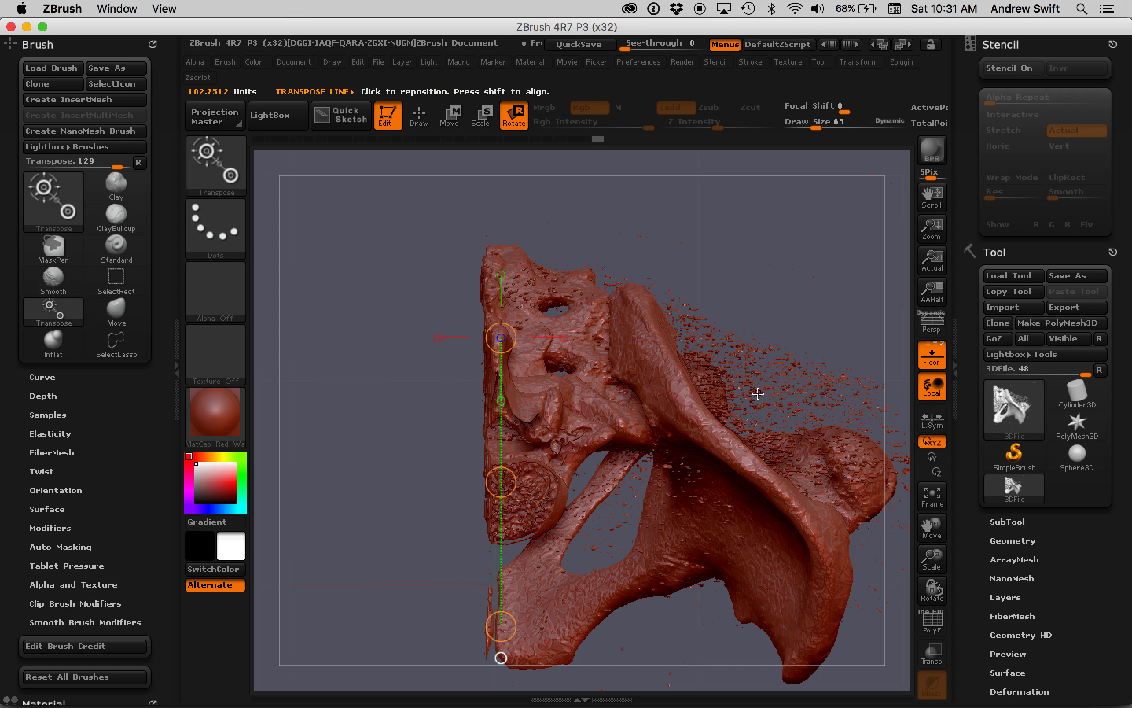
Return to Draw mode and turn off the floor grid with the whole half pelvis in front view
{"action": "left_click", "coordinate": [419, 114]}
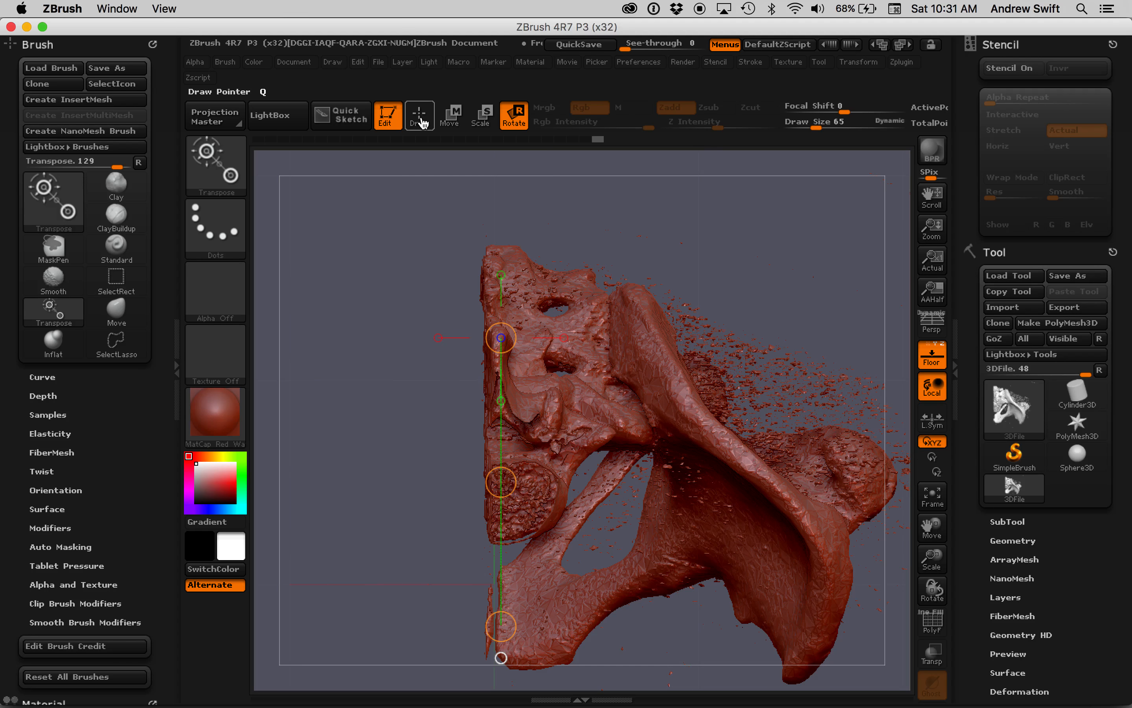
{"action": "left_click_drag", "start_coordinate": [766, 282], "coordinate": [758, 134]}
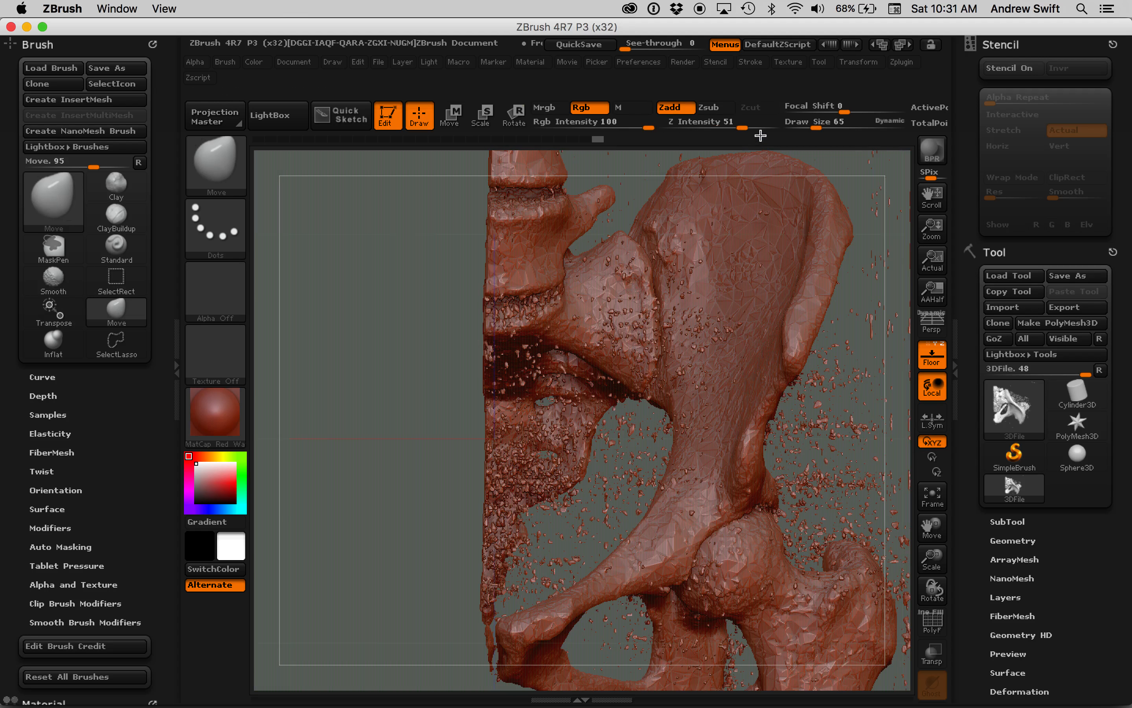
{"action": "left_click", "coordinate": [932, 363]}
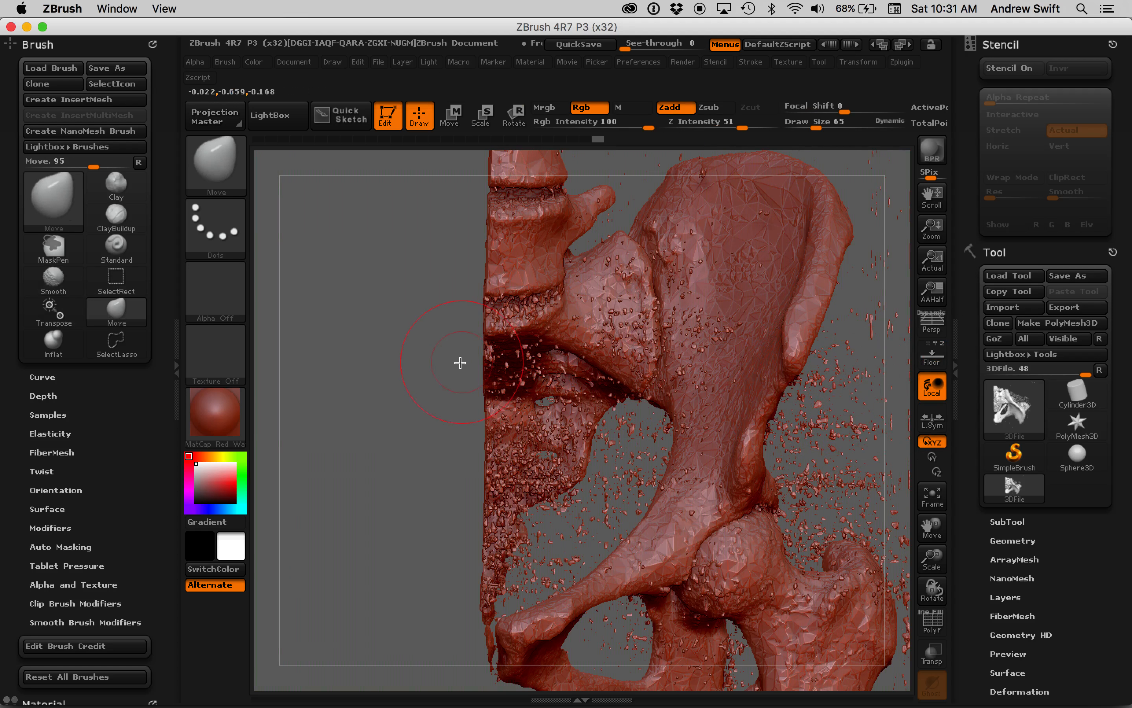
{"action": "left_click_drag", "start_coordinate": [397, 396], "coordinate": [391, 308], "text": "alt"}
{"action": "left_click_drag", "start_coordinate": [442, 339], "coordinate": [429, 255], "text": "alt"}
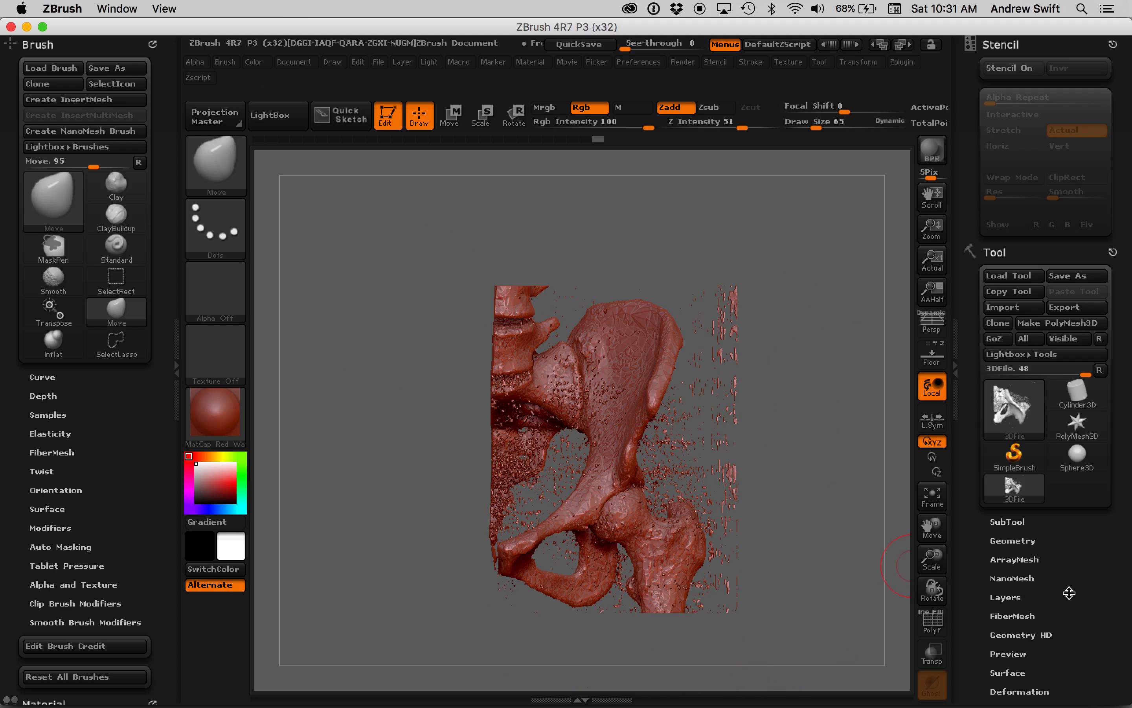
Split the pelvis mesh into separate polygroups by topology continuity with Auto Groups
{"action": "scroll", "coordinate": [1070, 608], "scroll_direction": "down", "scroll_amount": 5}
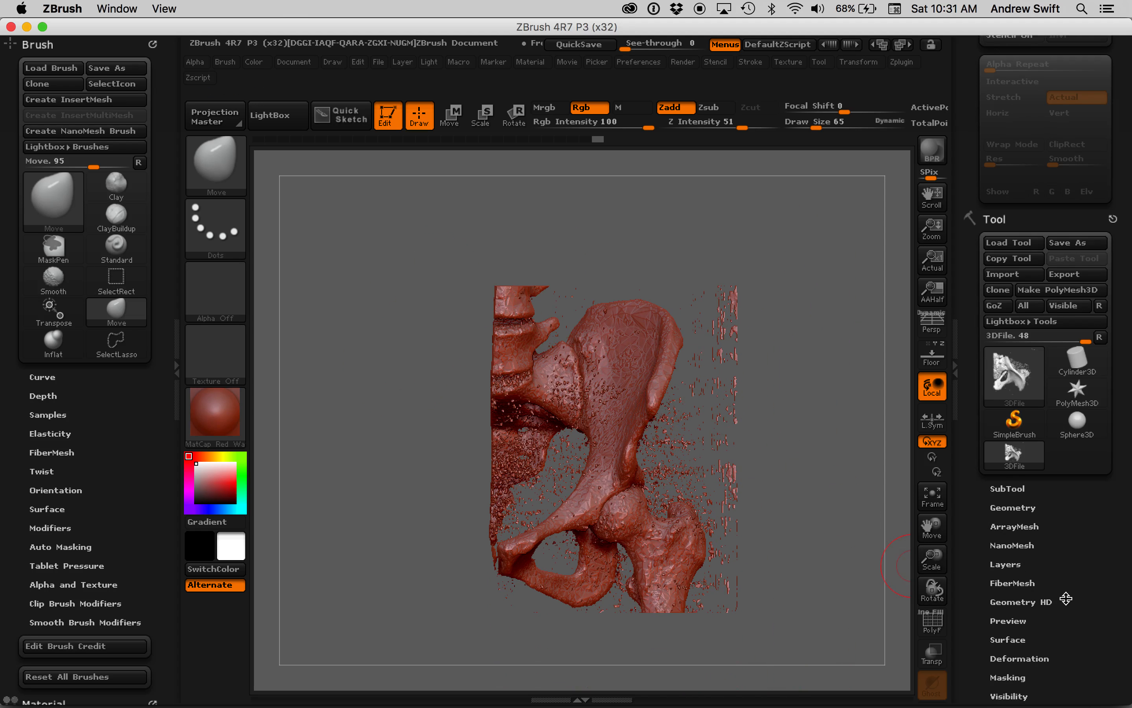
{"action": "left_click", "coordinate": [1035, 537]}
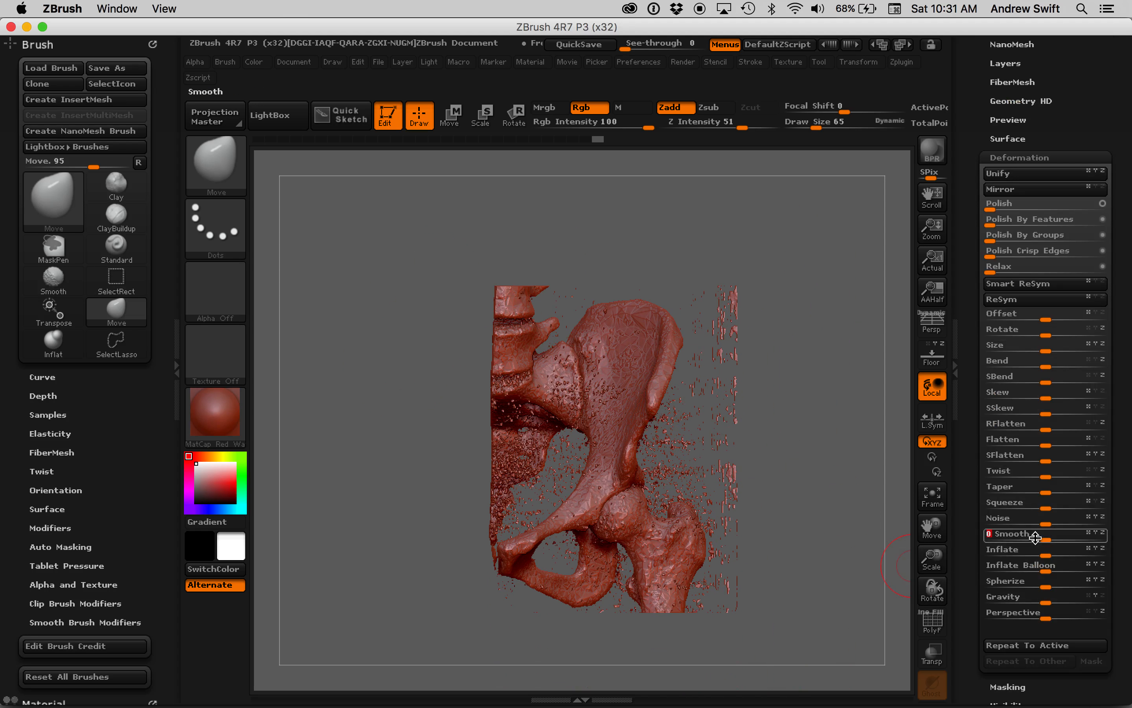
{"action": "left_click", "coordinate": [1019, 157]}
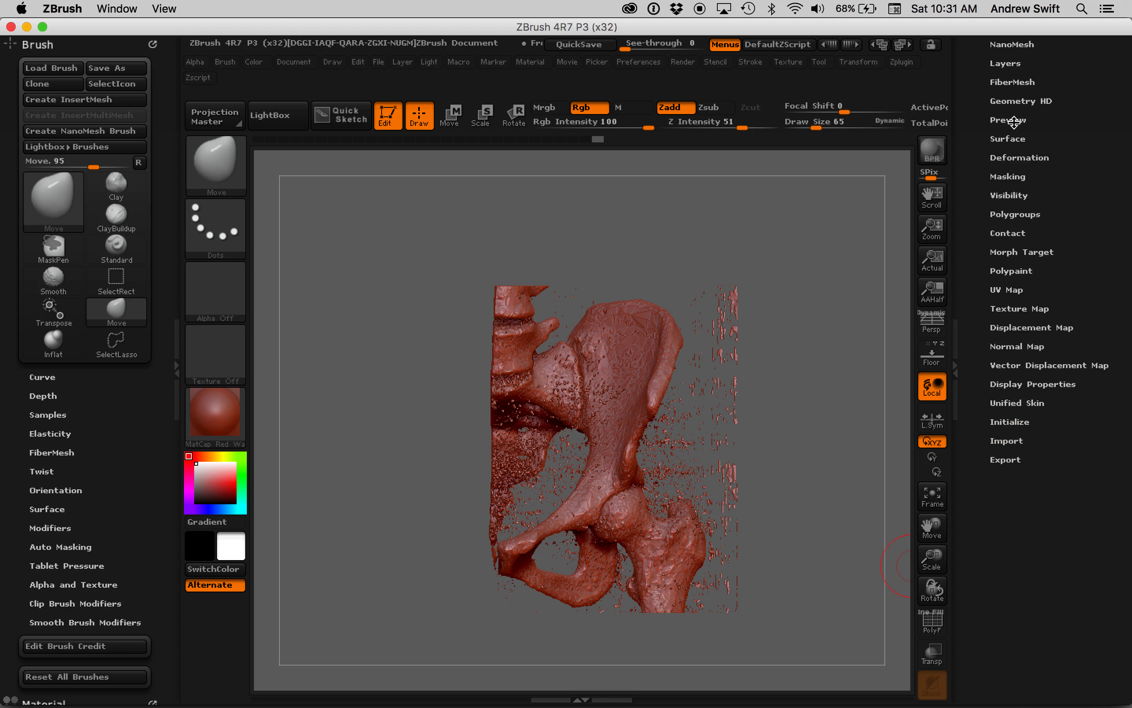
{"action": "scroll", "coordinate": [1067, 167], "scroll_direction": "up", "scroll_amount": 1}
{"action": "left_click", "coordinate": [1028, 236]}
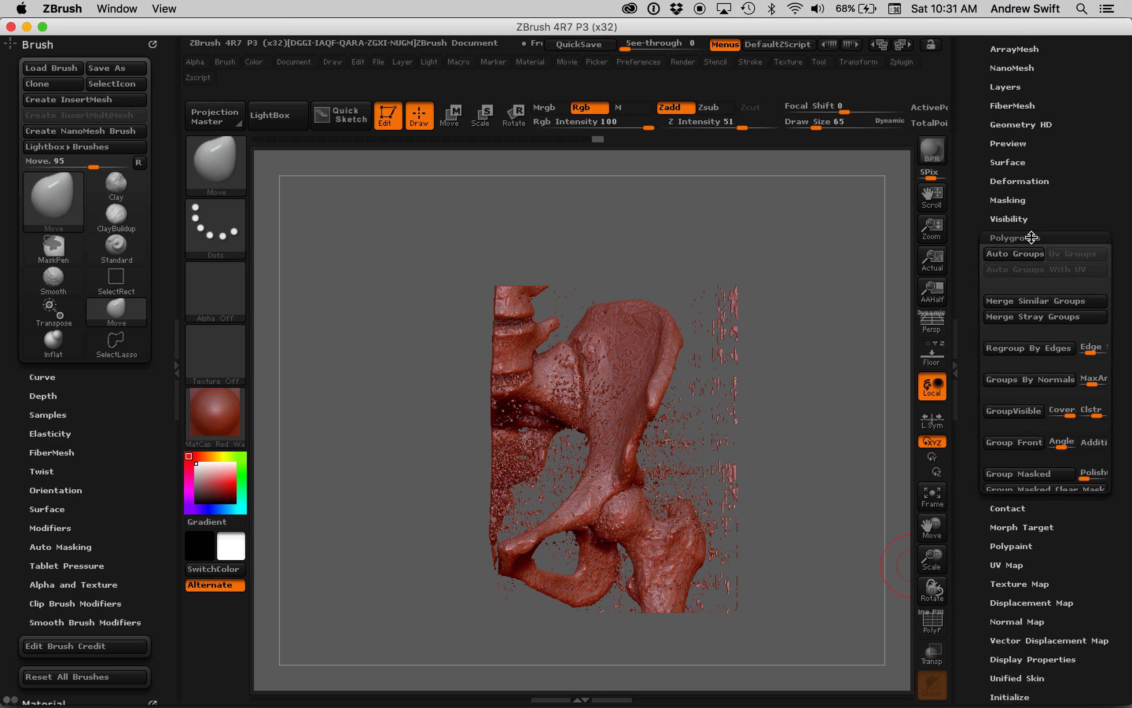
{"action": "left_click", "coordinate": [1019, 254]}
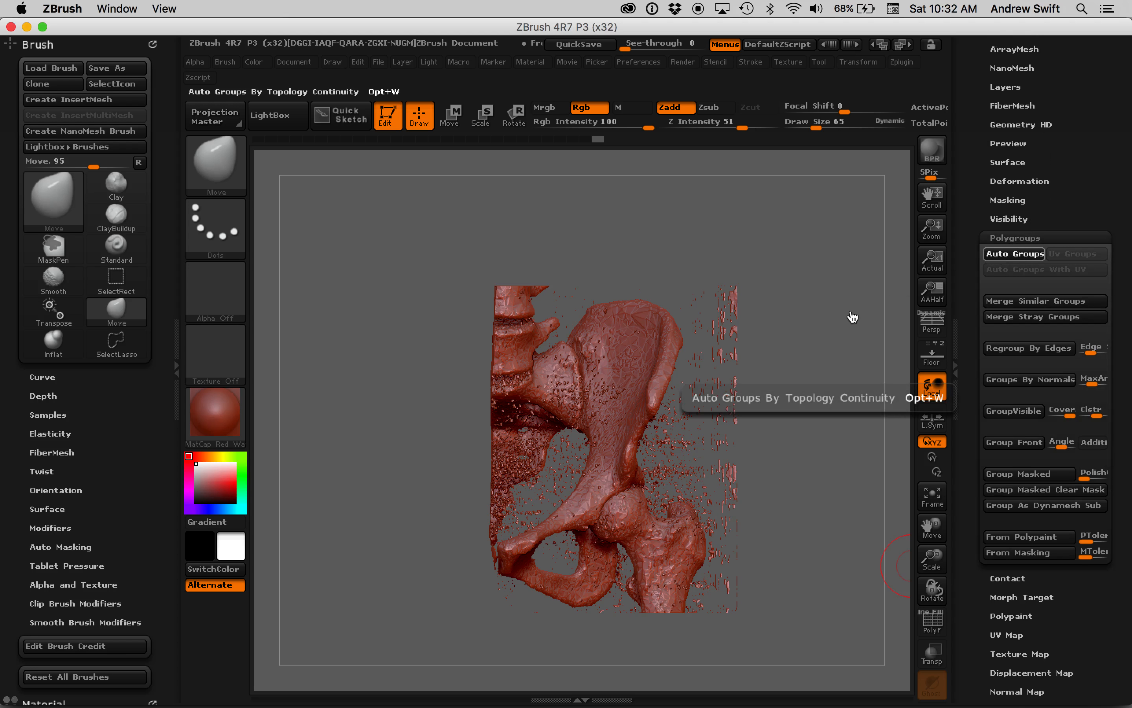